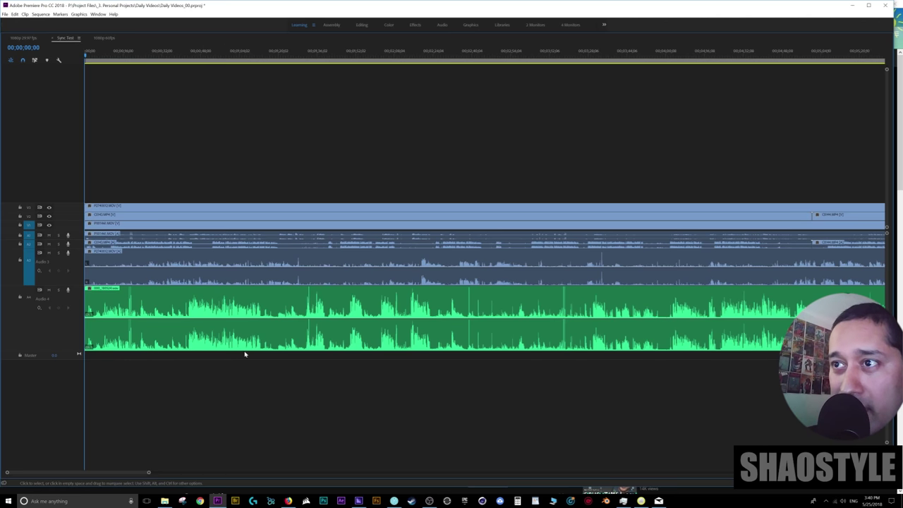
# Step: Zoom out the Sync Test timeline, scrub to about 8 minutes to check sync, and maximize the timeline
pyautogui.scroll(-4, 245, 354)
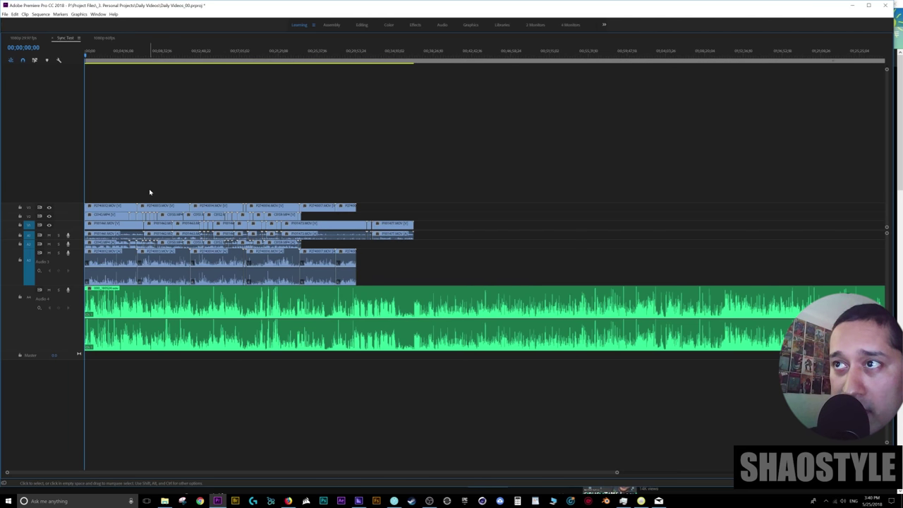
pyautogui.click(106, 204)
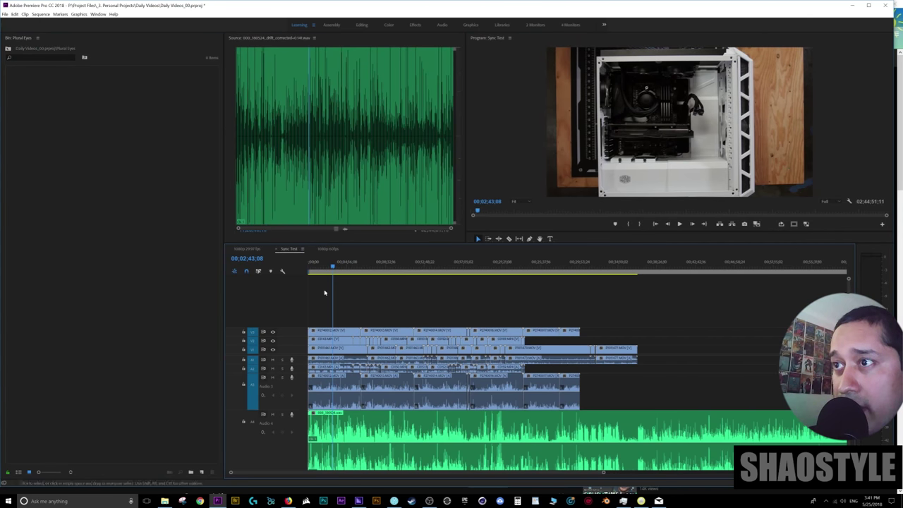
pyautogui.click(334, 271)
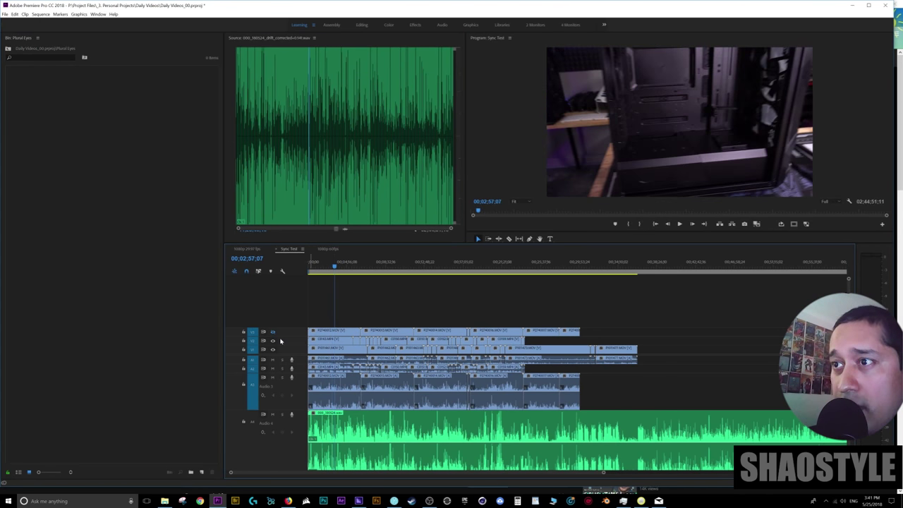
pyautogui.moveTo(339, 273); pyautogui.dragTo(382, 271)
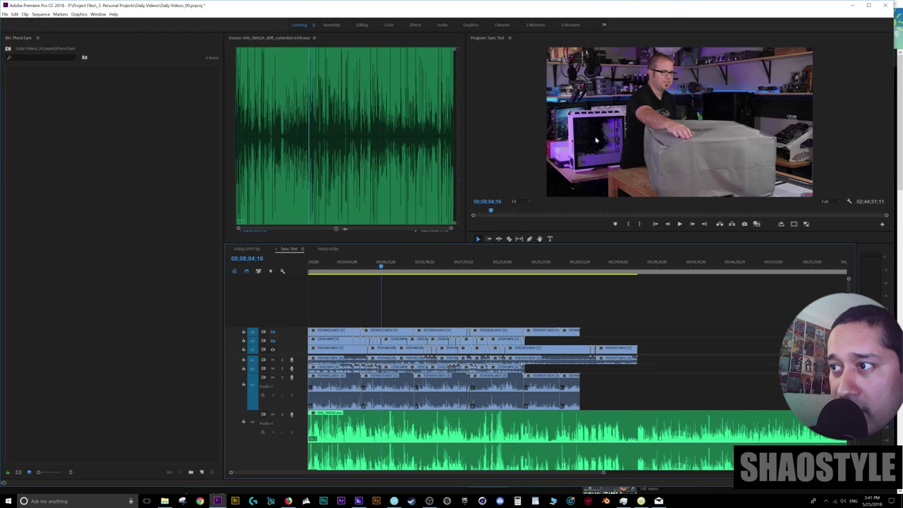
pyautogui.press('`')
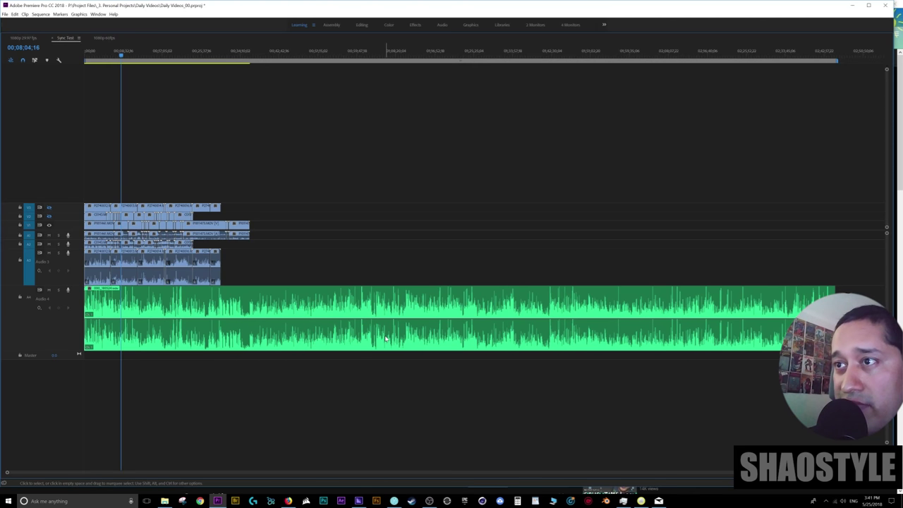
# Step: Park the playhead at the sequence end, restore the normal layout, and switch to Firefox
pyautogui.click(835, 52)
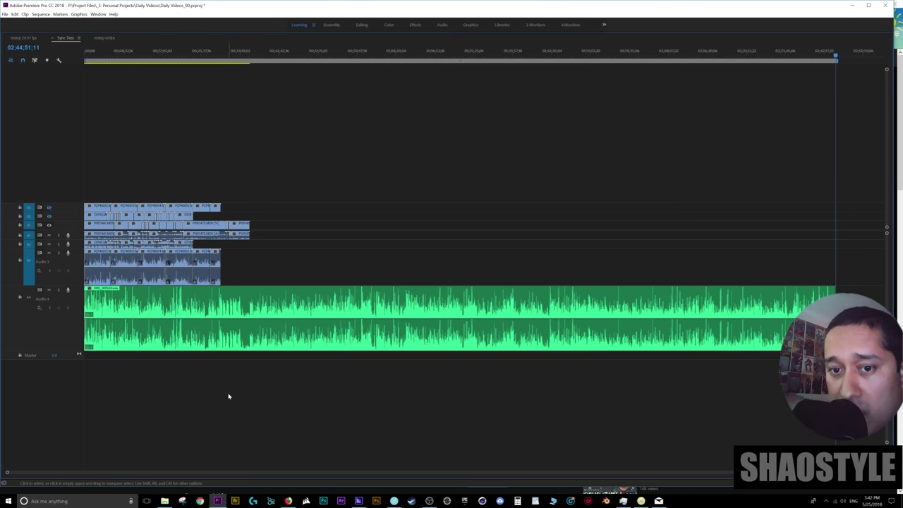
pyautogui.press('`')
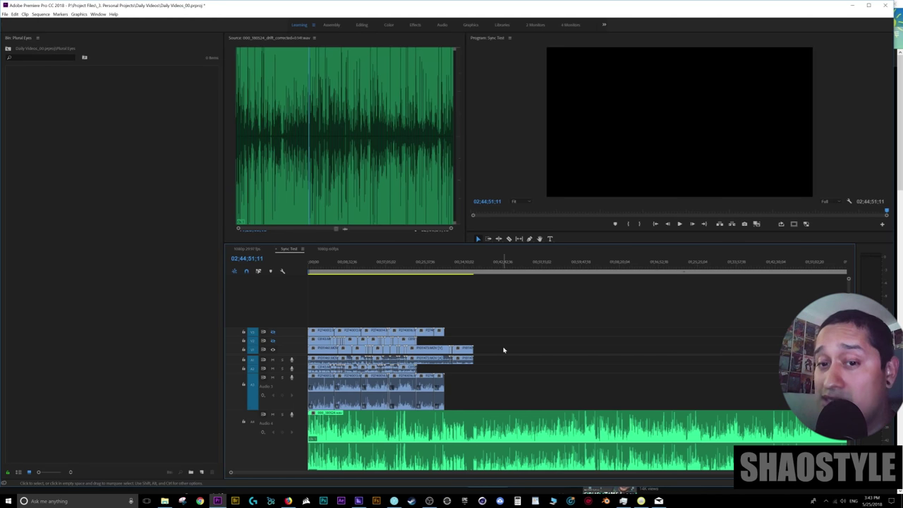
pyautogui.click(288, 501)
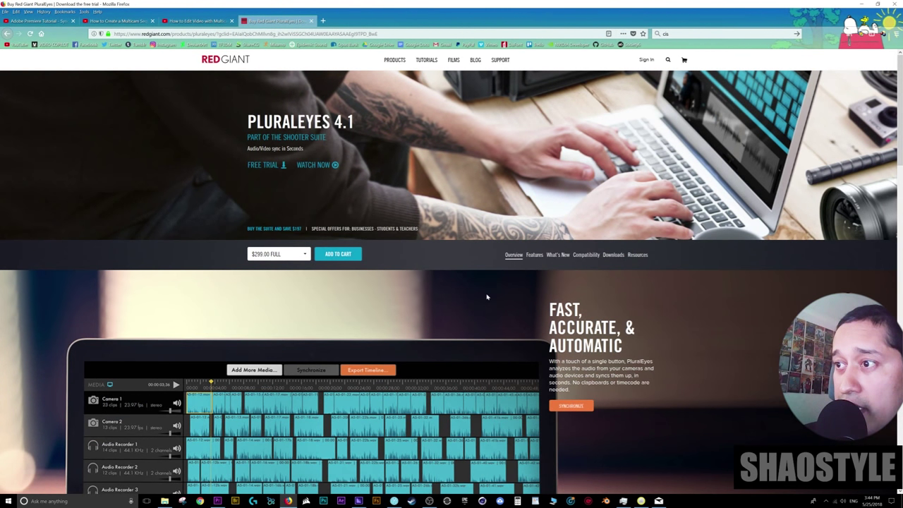
# Step: Scroll the PluralEyes 4.1 product page to its Fast, Accurate, & Automatic demo section
pyautogui.scroll(-10, 487, 298)
pyautogui.scroll(-10, 488, 295)
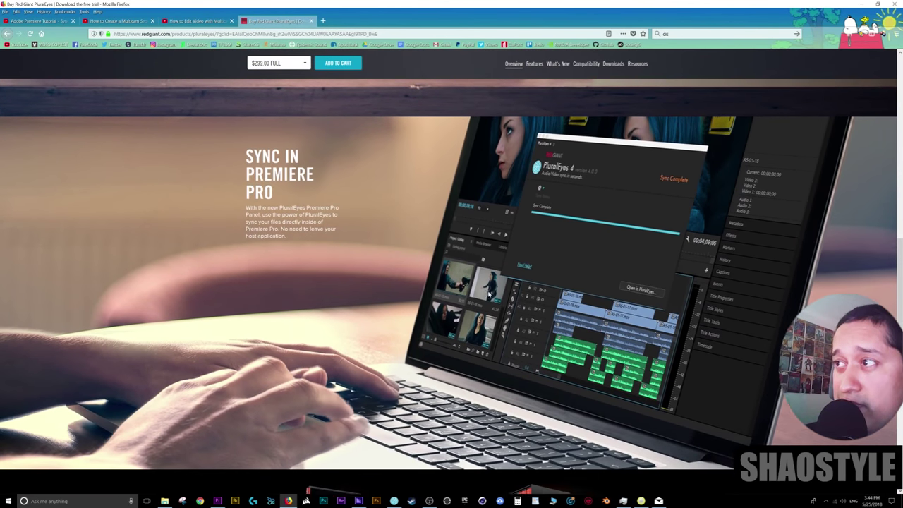
pyautogui.scroll(15, 499, 285)
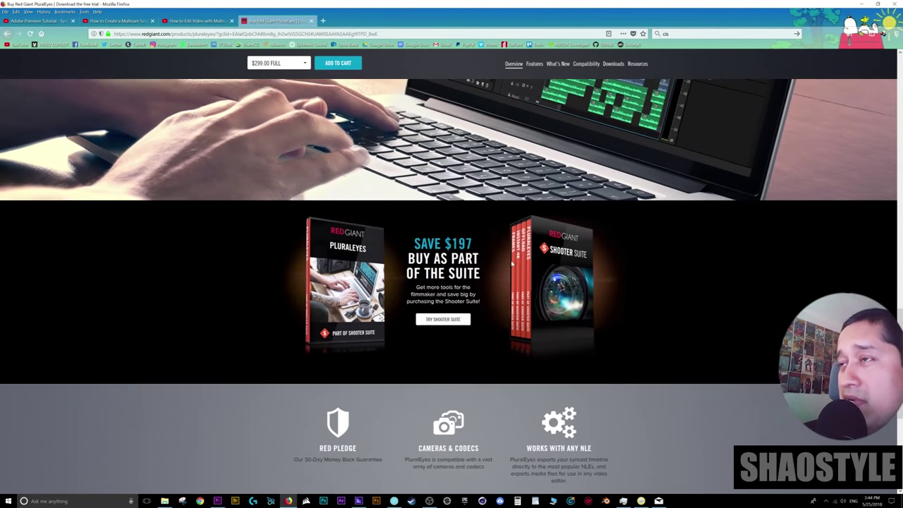
pyautogui.scroll(1, 514, 247)
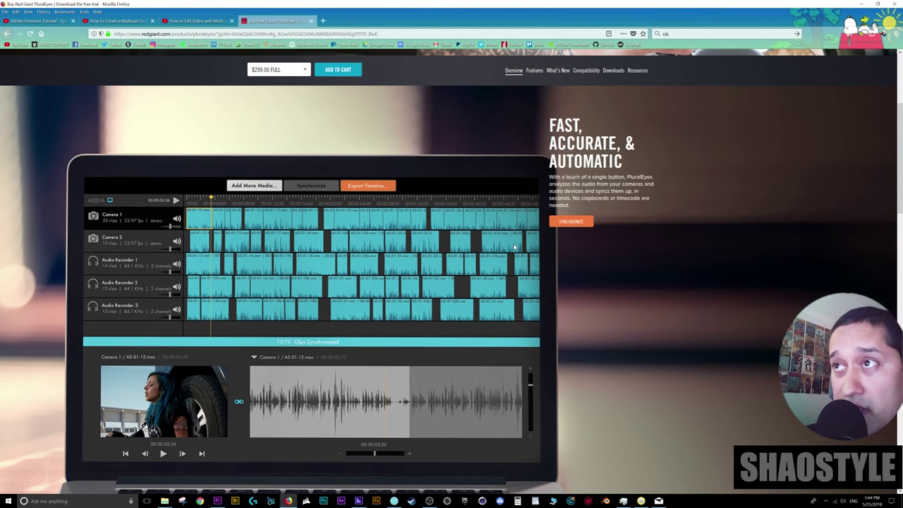
pyautogui.scroll(3, 514, 247)
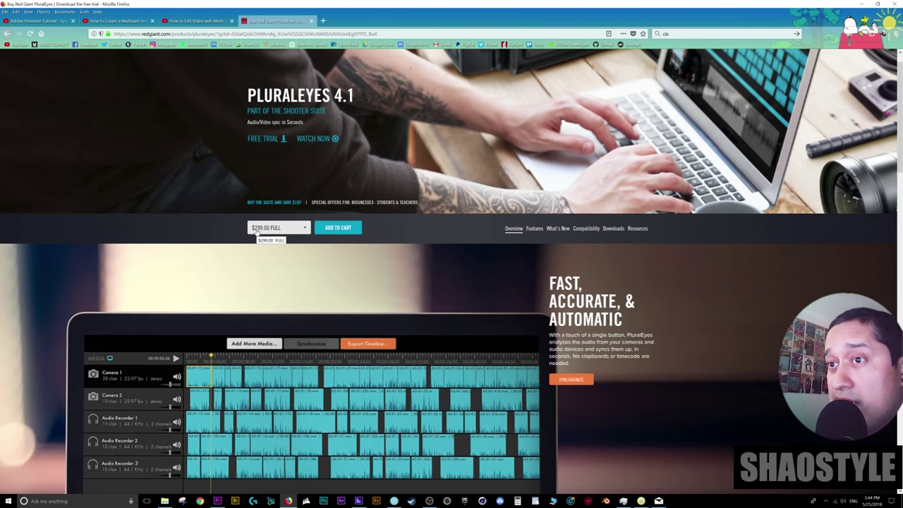
pyautogui.scroll(-2, 290, 202)
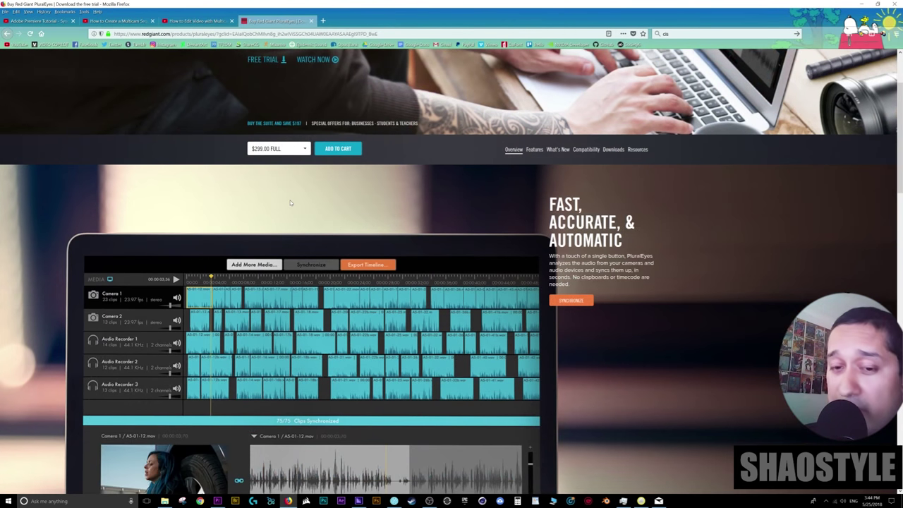
pyautogui.scroll(-2, 290, 203)
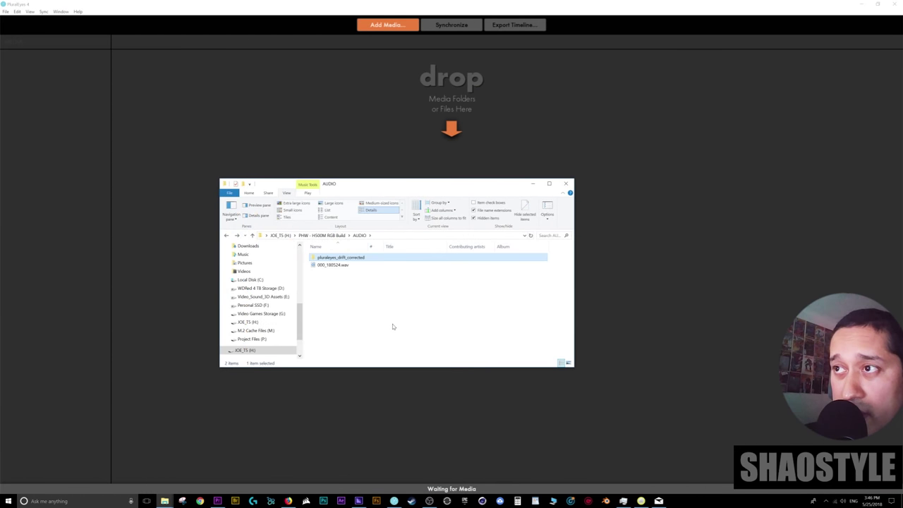
# Step: Drag 000_180524.wav from the AUDIO folder into PluralEyes as Audio Recorder 1
pyautogui.click(337, 267)
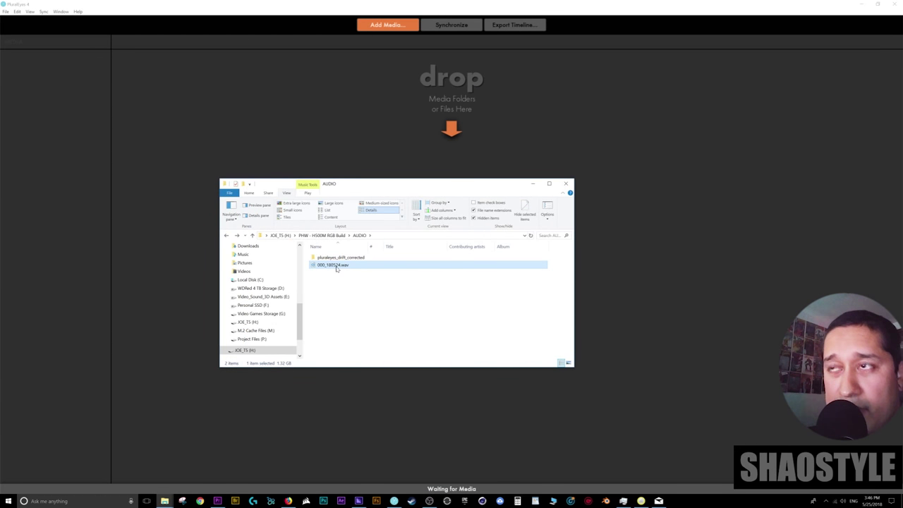
pyautogui.moveTo(337, 267); pyautogui.dragTo(136, 169)
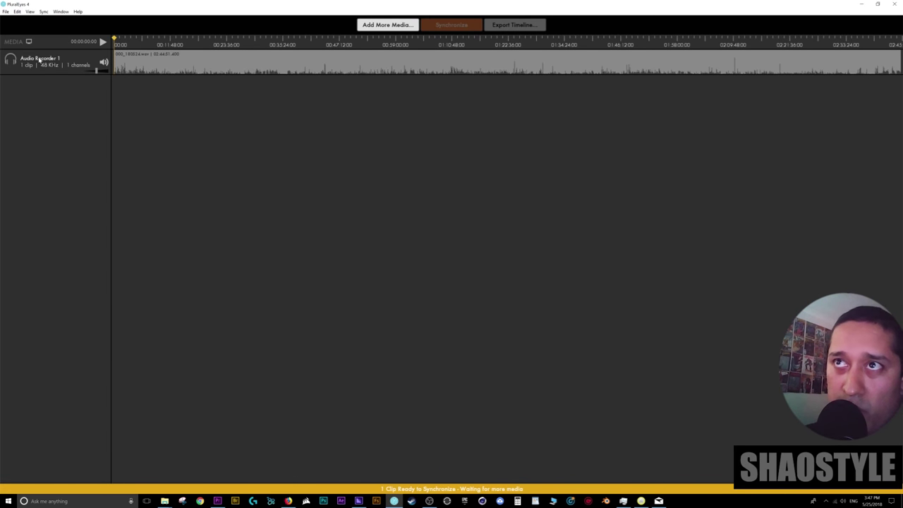
# Step: Add the GH5 camera folder's clips from H500M RGB Build to PluralEyes
pyautogui.click(165, 501)
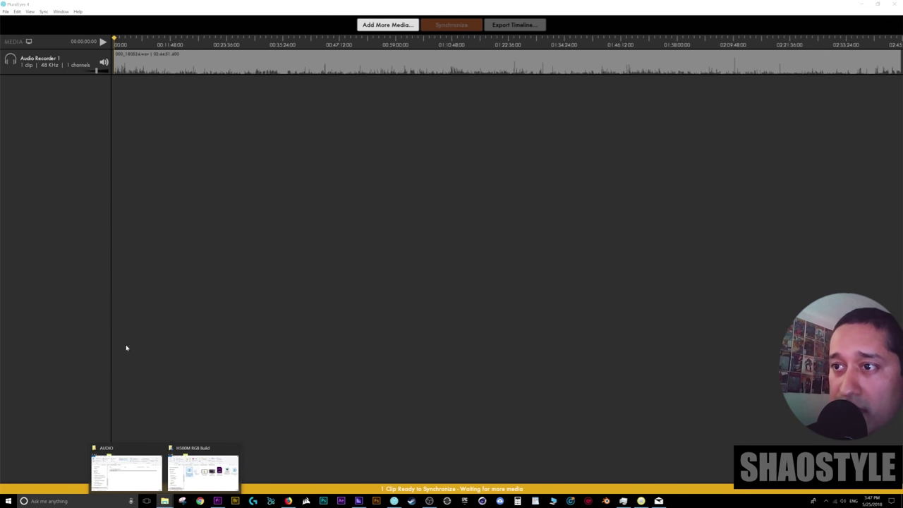
pyautogui.click(203, 472)
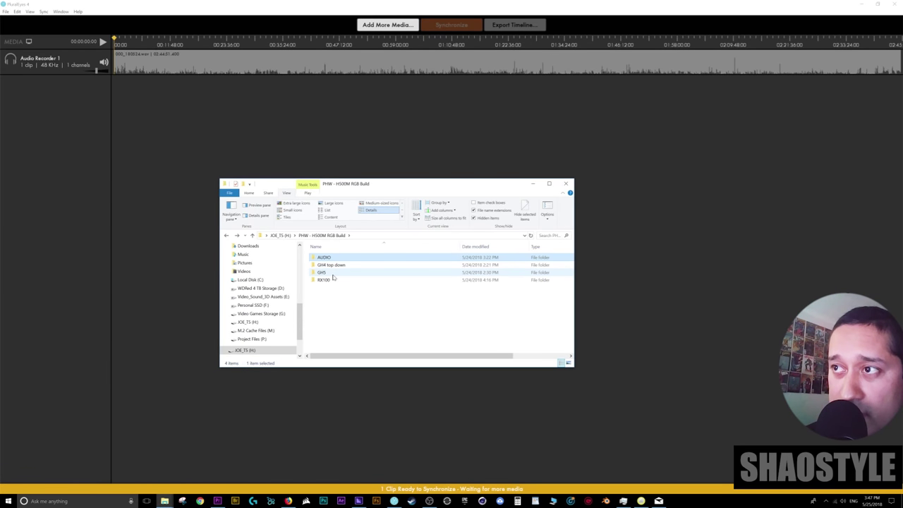
pyautogui.click(333, 275)
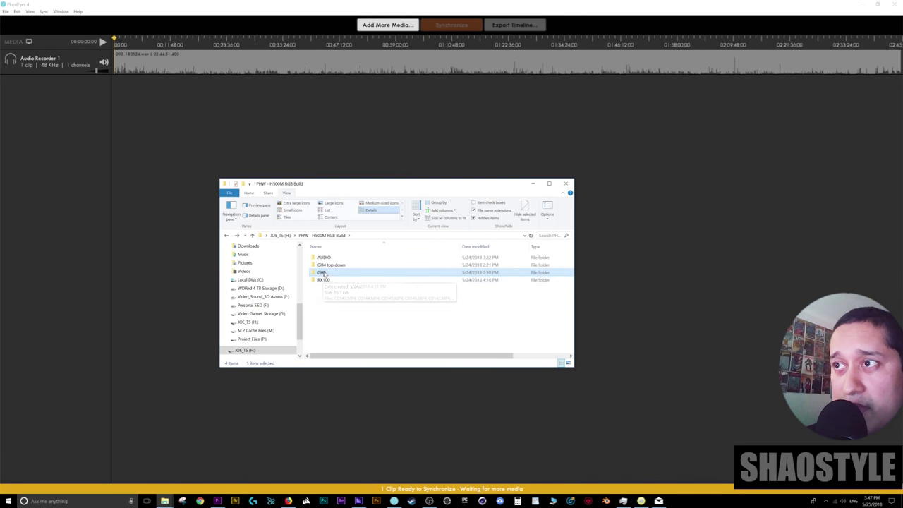
pyautogui.moveTo(322, 273); pyautogui.dragTo(105, 247)
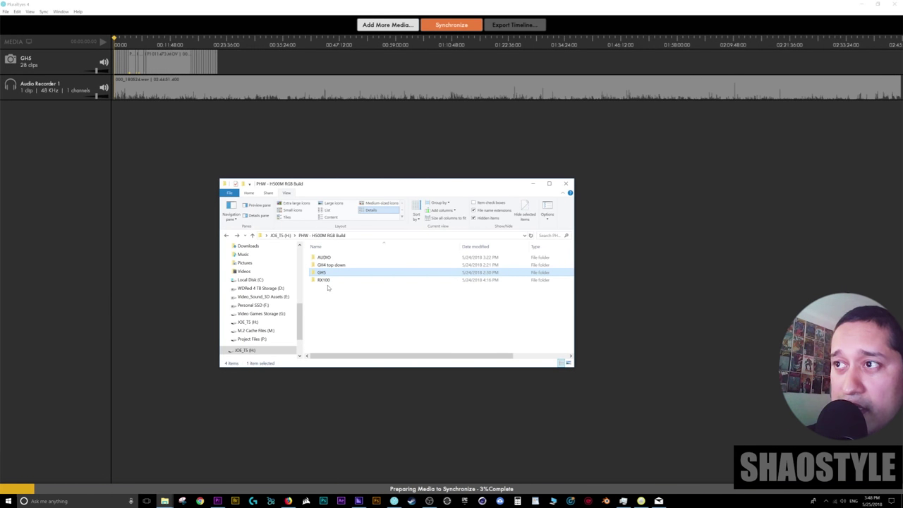
# Step: Add the RX100 and GH4 top down folders as new tracks, then begin renaming the GH5 track
pyautogui.moveTo(328, 284); pyautogui.dragTo(95, 261)
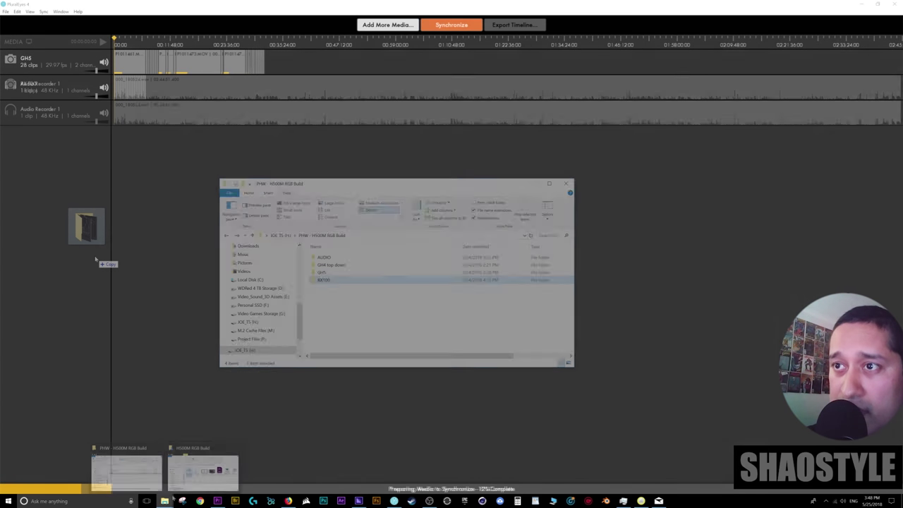
pyautogui.moveTo(164, 501)
pyautogui.click(126, 466)
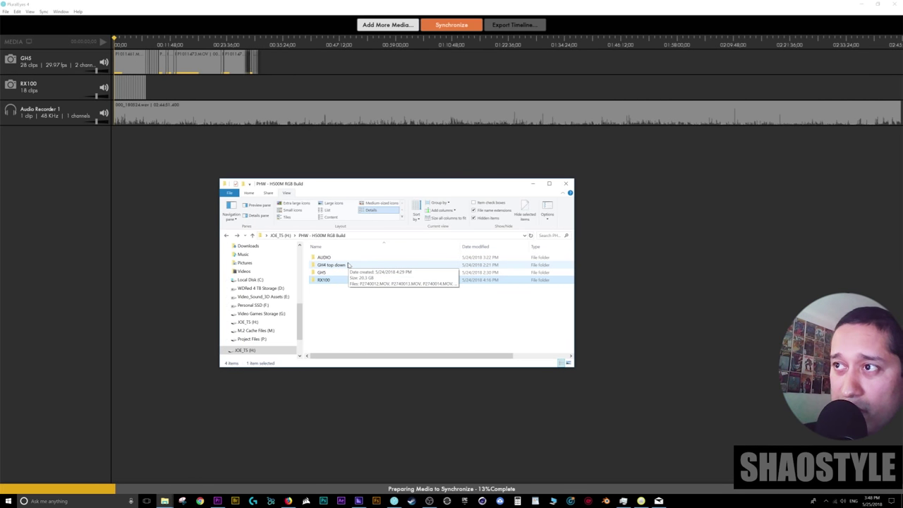
pyautogui.moveTo(340, 266); pyautogui.dragTo(78, 276)
pyautogui.rightClick(26, 61)
pyautogui.click(37, 74)
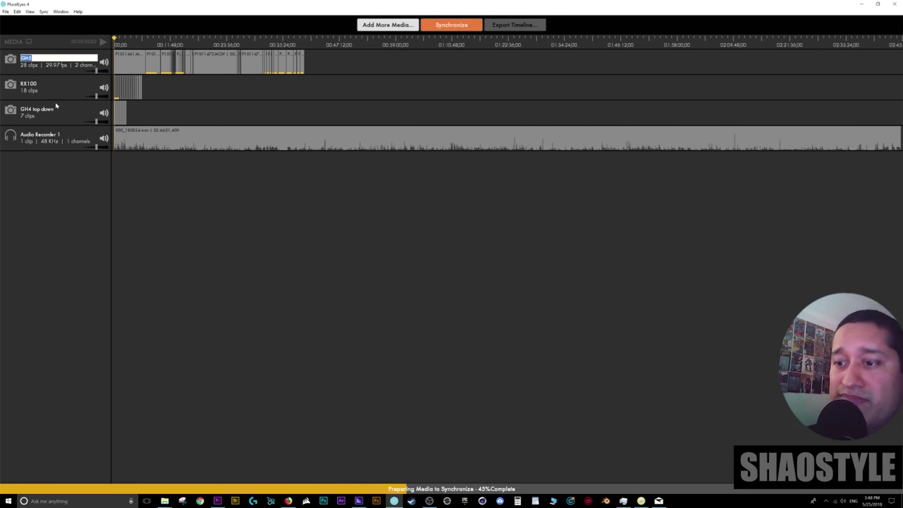
# Step: Rename the first two camera tracks Camera 1 and Camera 2
pyautogui.write('Ca')
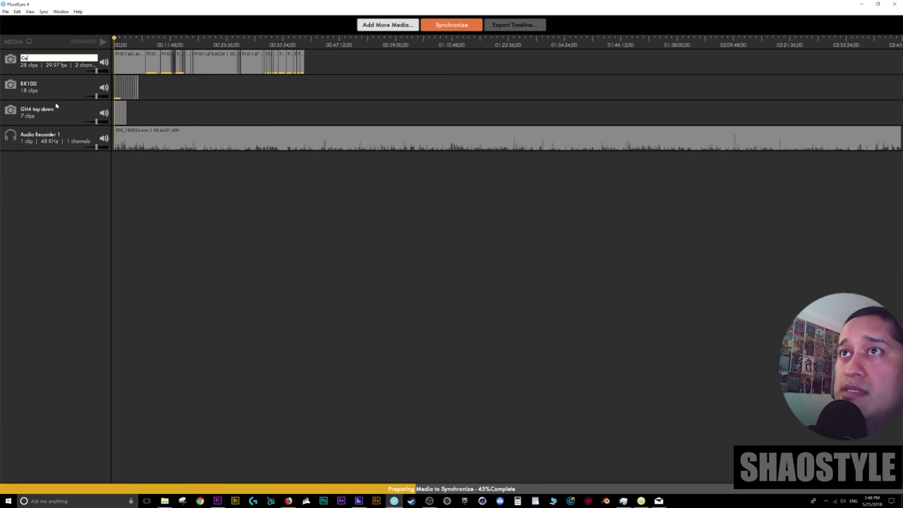
pyautogui.write('mera 1')
pyautogui.press('Tab')
pyautogui.write('Camera 2')
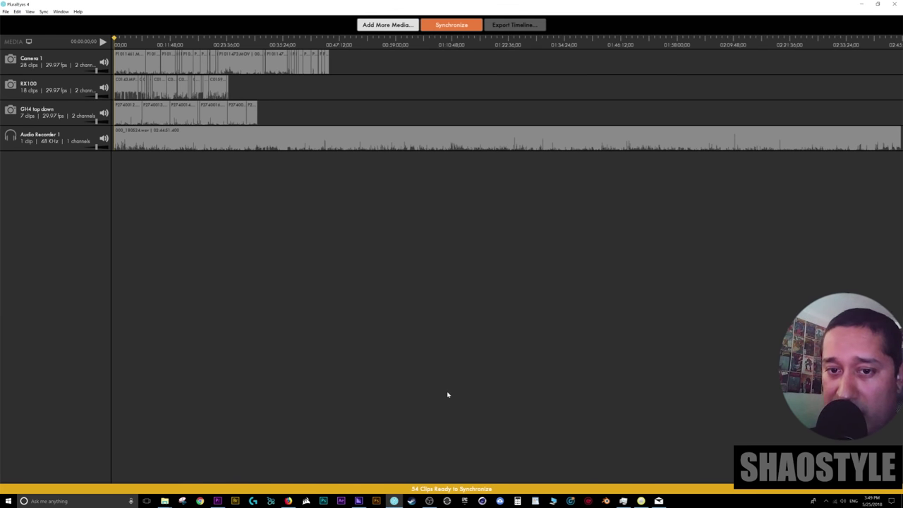
pyautogui.press('super+e')
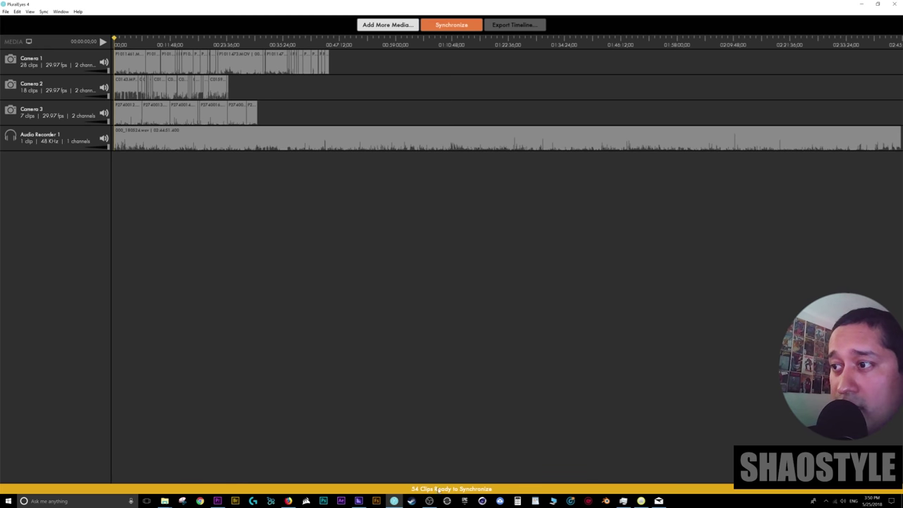
# Step: Synchronize all 54 clips to the recorder audio, syncing 40 with drift correction applied
pyautogui.click(432, 24)
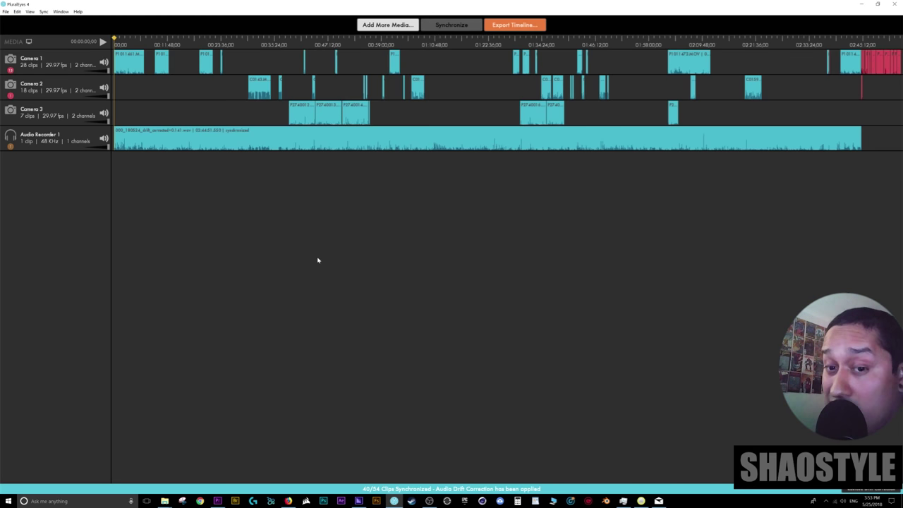
# Step: Export the synced timeline for Premiere Pro as Sync Tutorial.xml and close PluralEyes
pyautogui.click(528, 27)
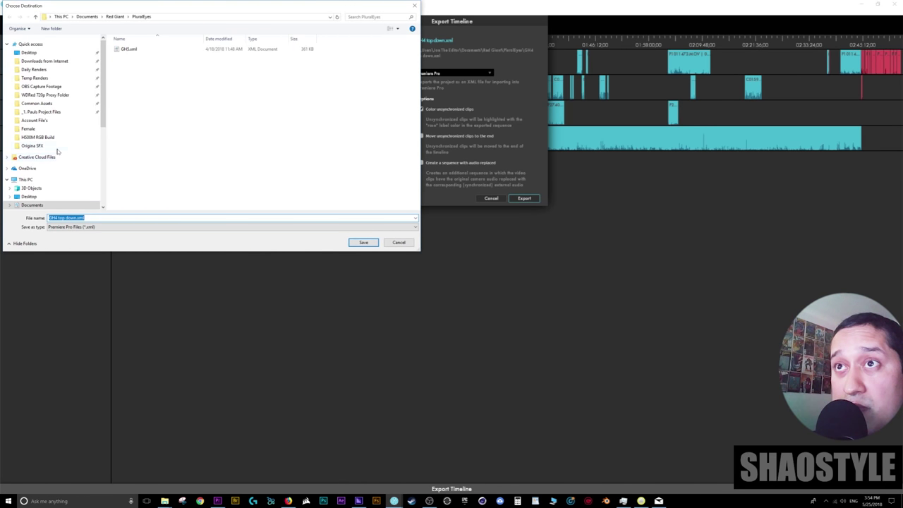
pyautogui.scroll(-4, 53, 159)
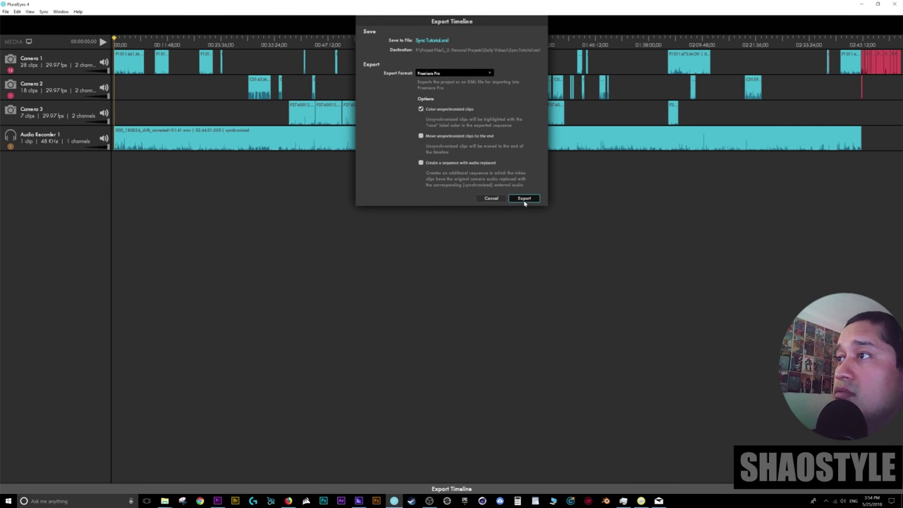
pyautogui.click(524, 198)
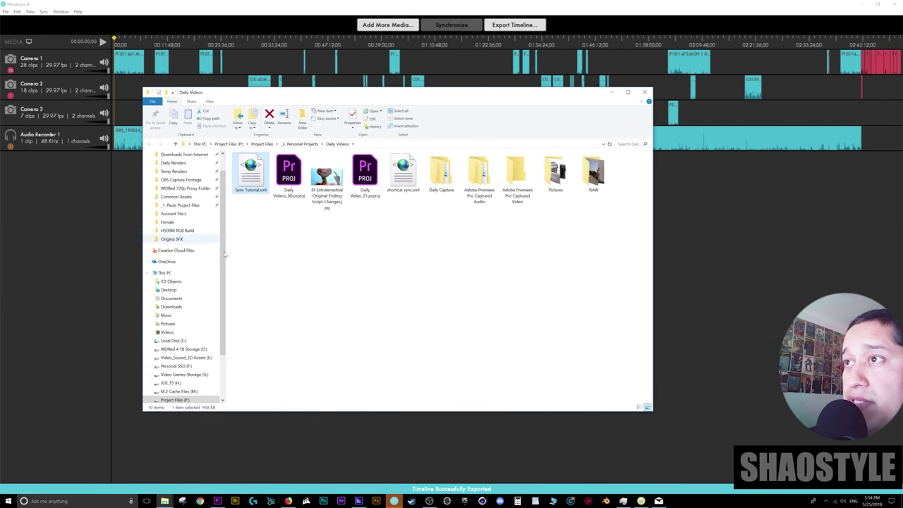
pyautogui.click(897, 4)
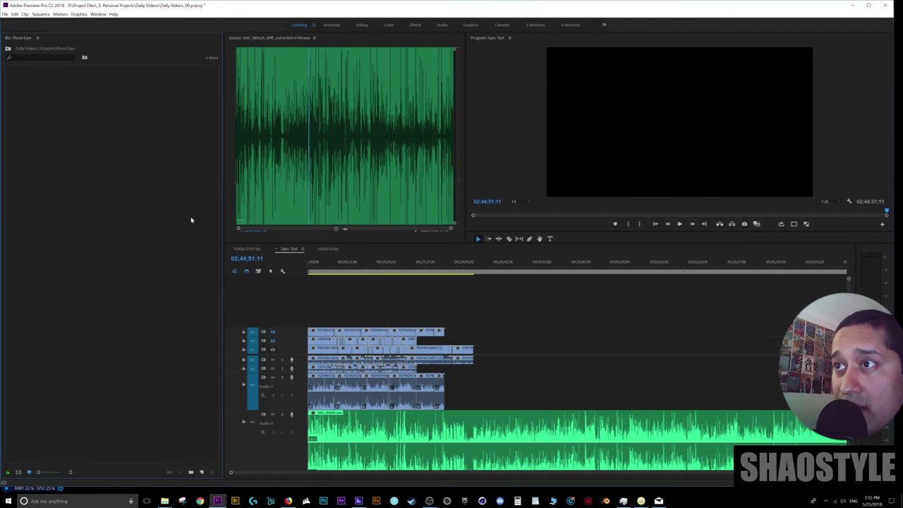
# Step: Open the Plural Eyes bin in the Project panel and select the exported Sync Tutorial.xml
pyautogui.click(8, 49)
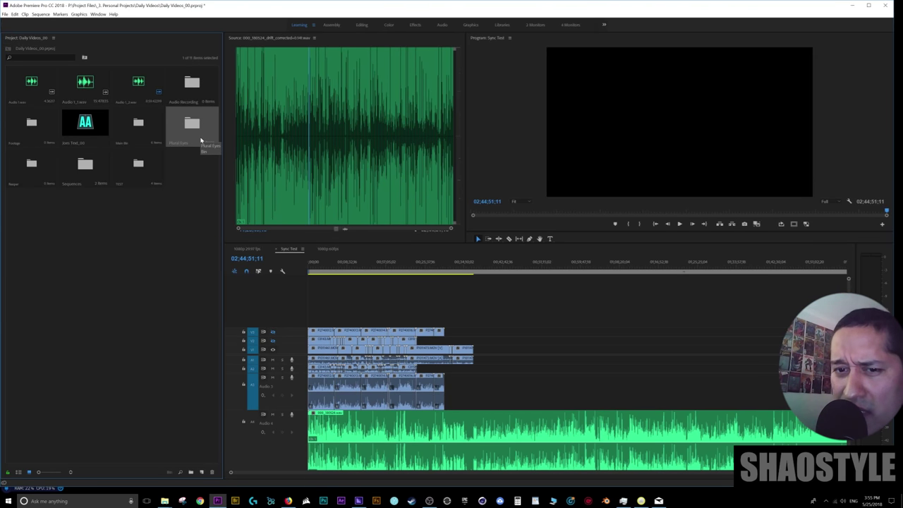
pyautogui.doubleClick(200, 142)
pyautogui.hotkey('alt', 'Tab')
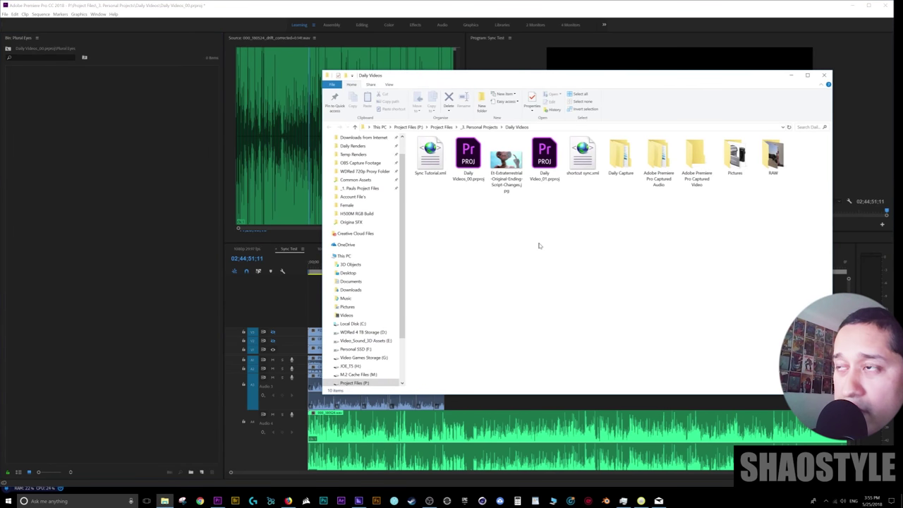
pyautogui.click(440, 164)
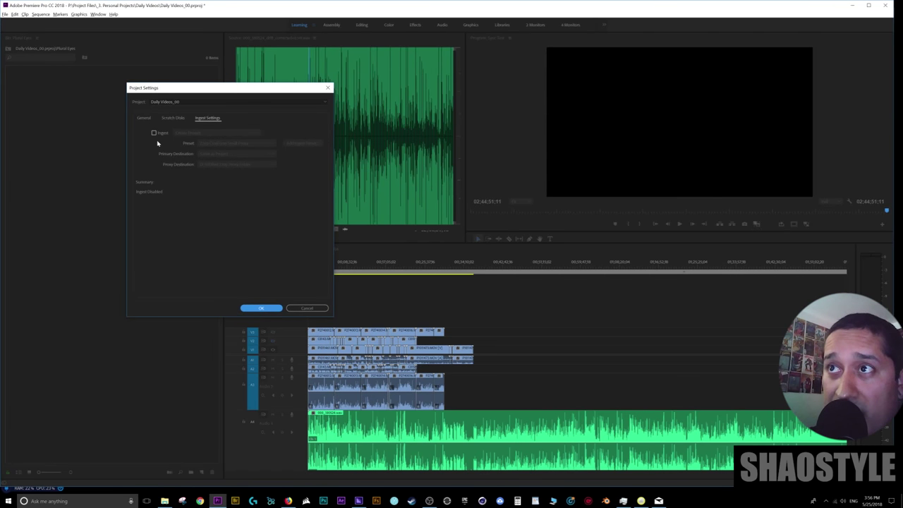
# Step: Preview ingest proxy creation with the 720p CineForm Small Proxy preset, then cancel Project Settings
pyautogui.click(153, 132)
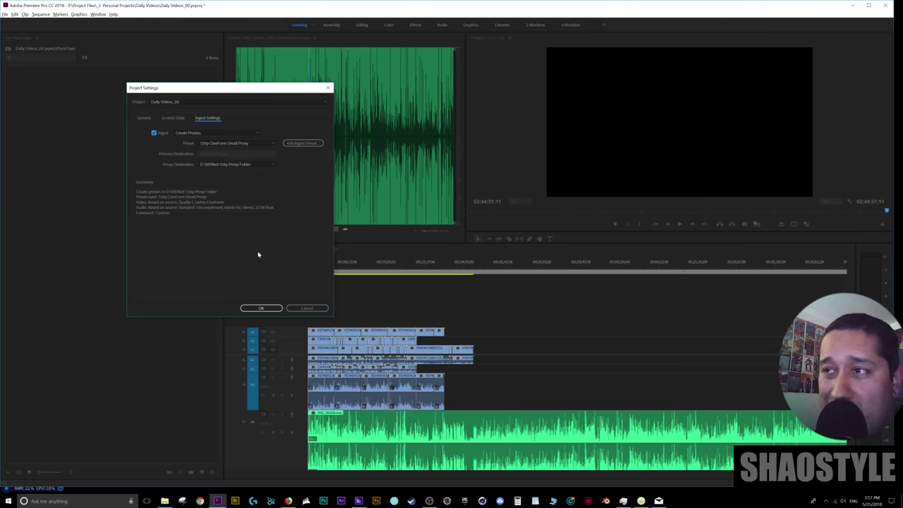
pyautogui.click(306, 308)
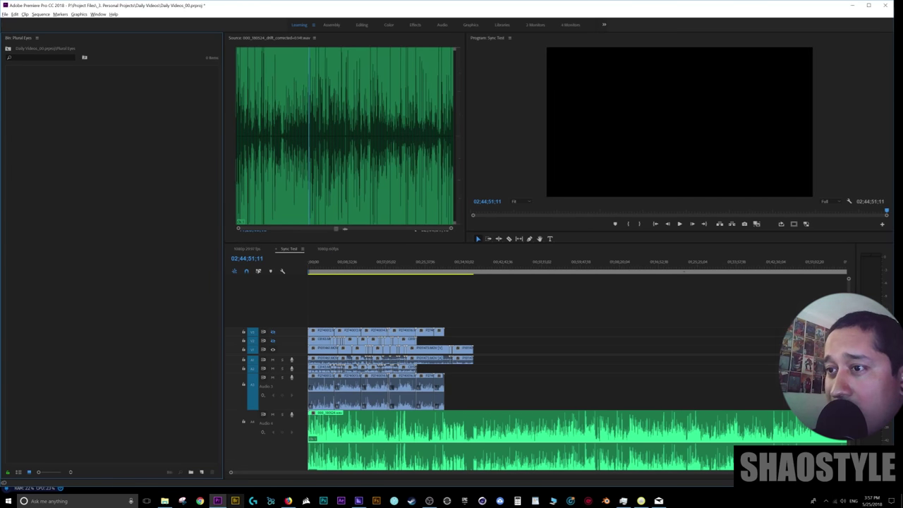
# Step: Import Sync Tutorial.xml into the Plural Eyes bin and inspect the clips in its AUDIO folder
pyautogui.click(165, 501)
pyautogui.moveTo(430, 156); pyautogui.dragTo(149, 294)
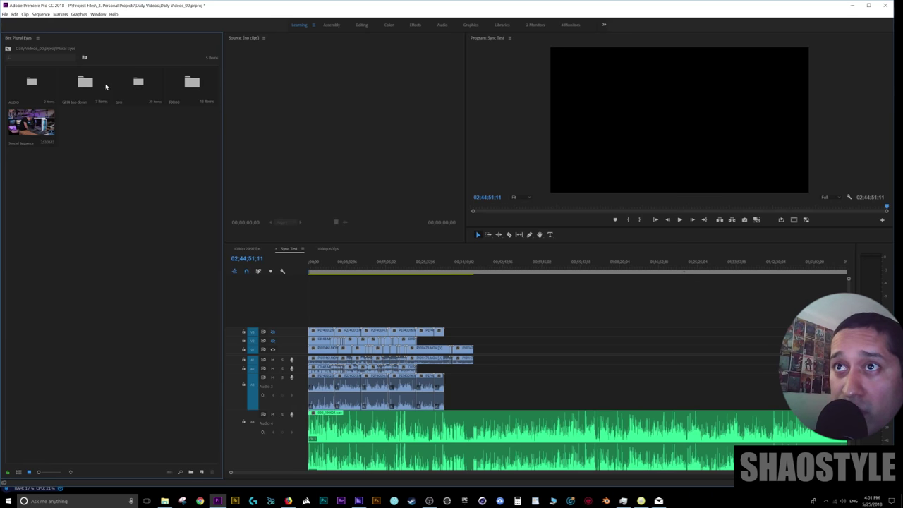
pyautogui.click(38, 84)
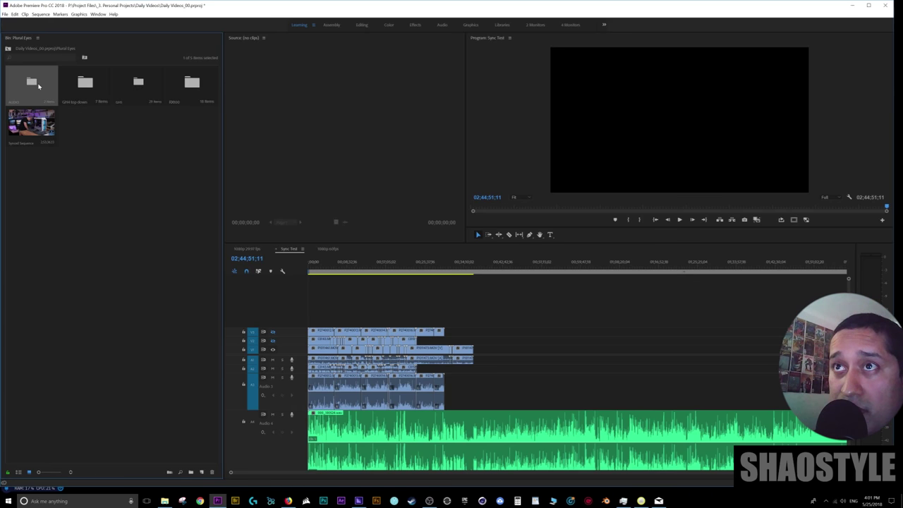
pyautogui.doubleClick(38, 84)
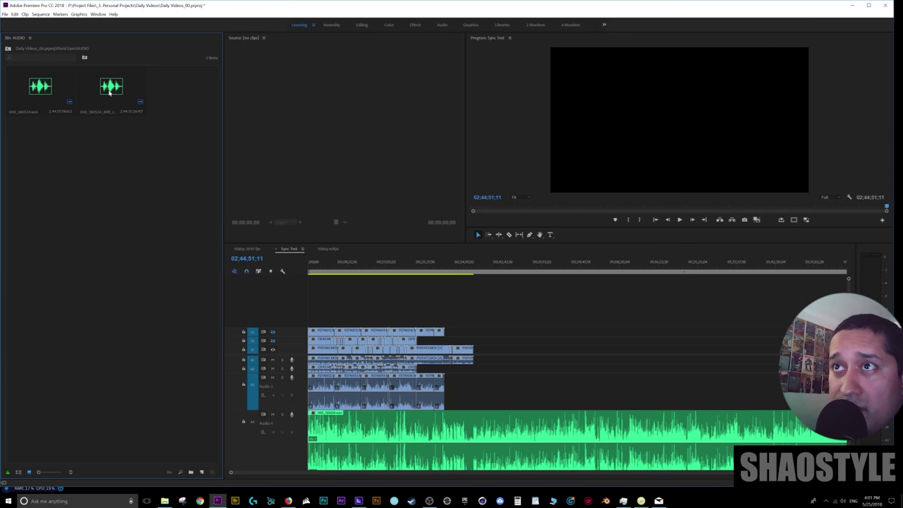
pyautogui.click(8, 48)
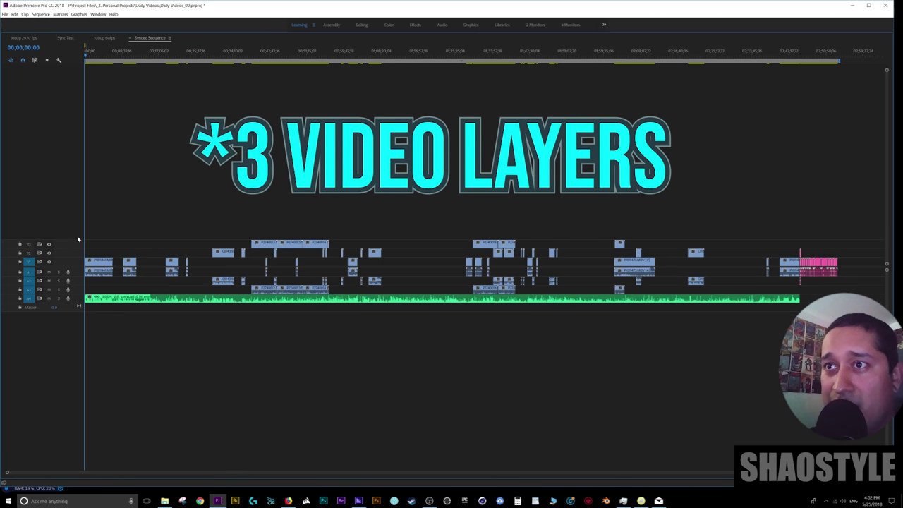
# Step: Move the synced sequence's playhead to 00;03;39;13
pyautogui.click(101, 55)
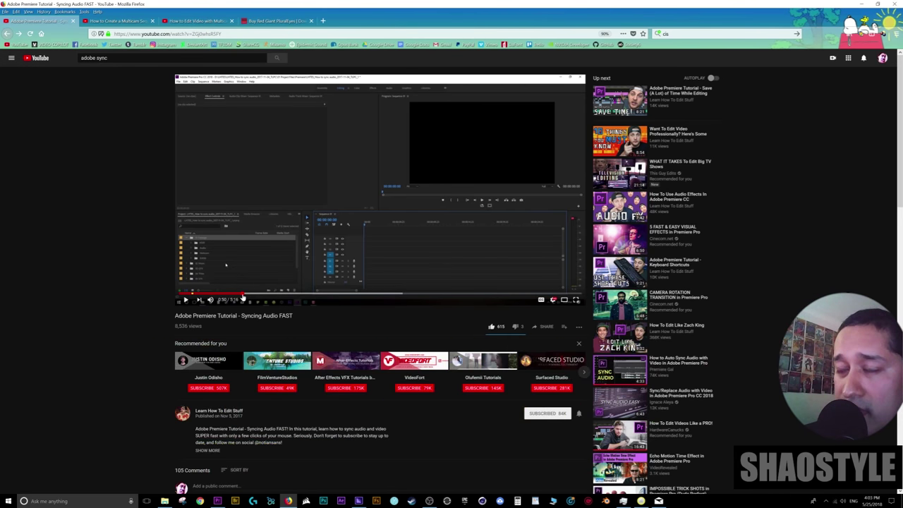
# Step: Skip the Syncing Audio FAST tutorial ahead to a later step, then return to Premiere Pro
pyautogui.click(262, 294)
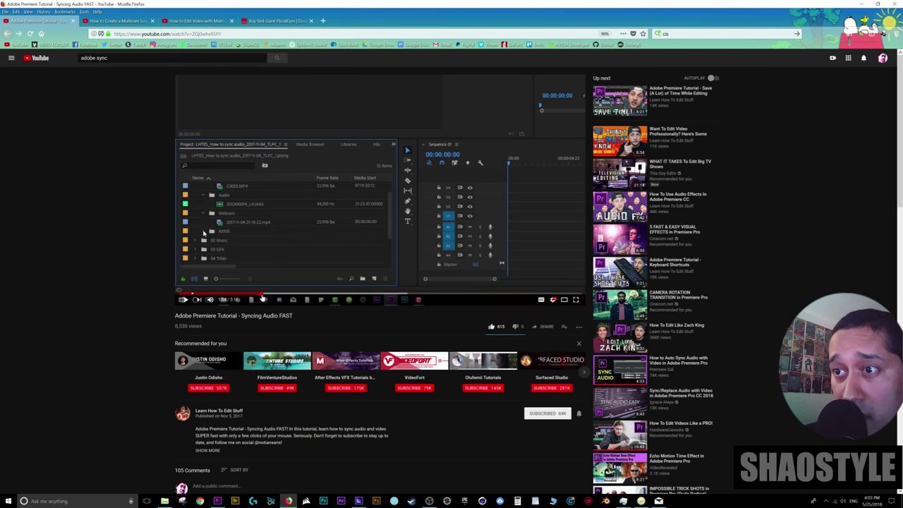
pyautogui.click(281, 294)
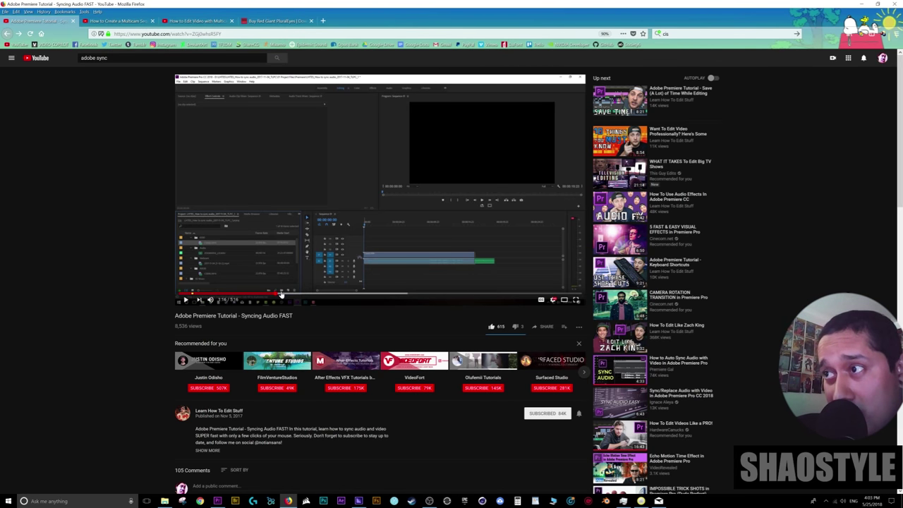
pyautogui.click(359, 501)
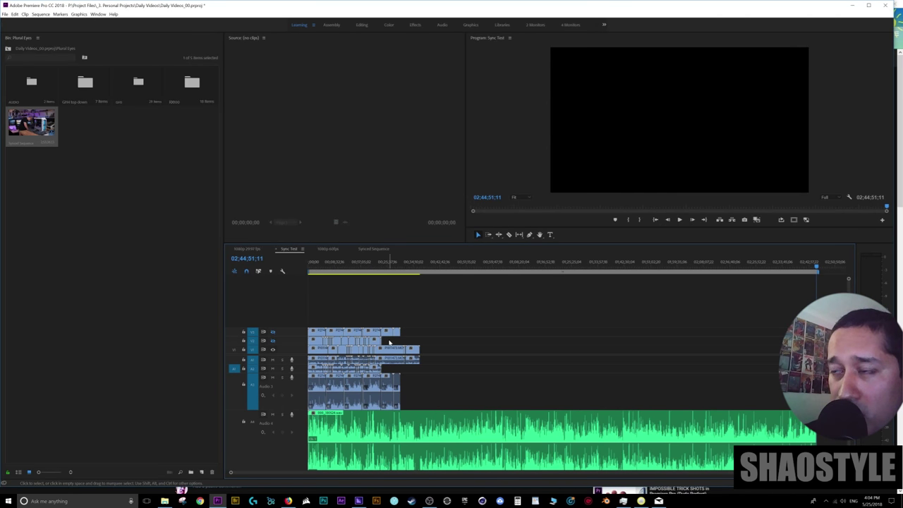
# Step: Zoom into Sync Test and synchronize the first clip on every track, then check another clip range
pyautogui.click(316, 267)
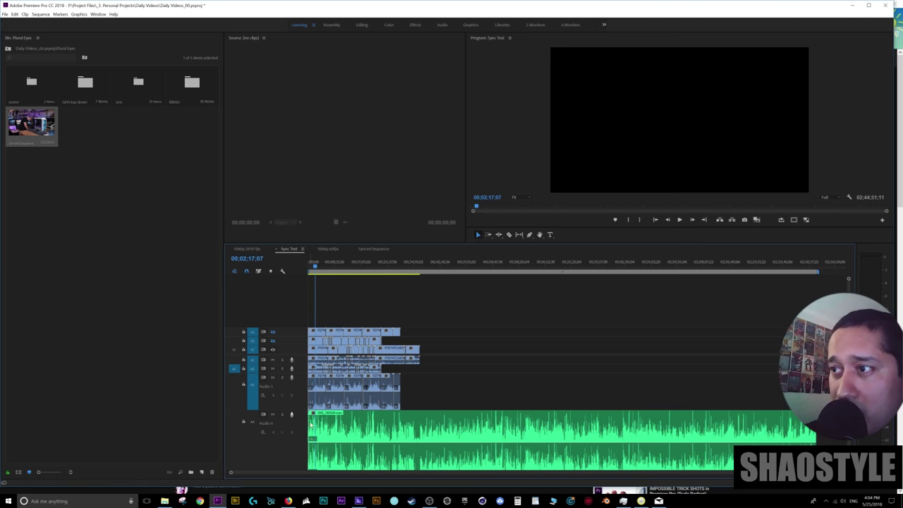
pyautogui.press('=')
pyautogui.press('=')
pyautogui.moveTo(322, 306); pyautogui.dragTo(324, 444)
pyautogui.rightClick(320, 403)
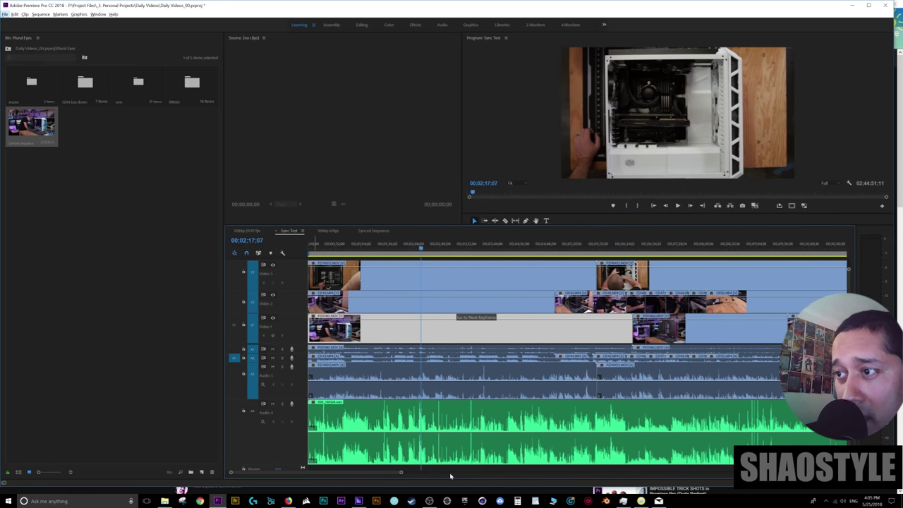
pyautogui.click(313, 367)
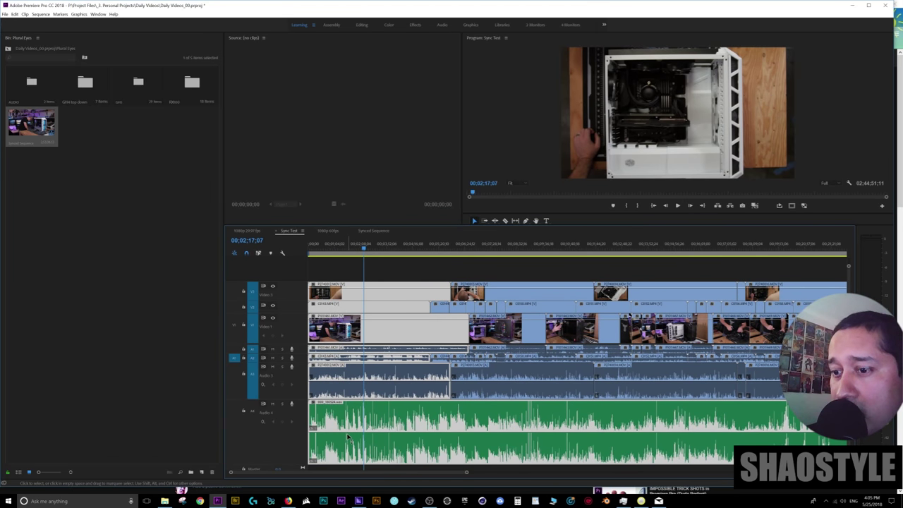
pyautogui.rightClick(349, 297)
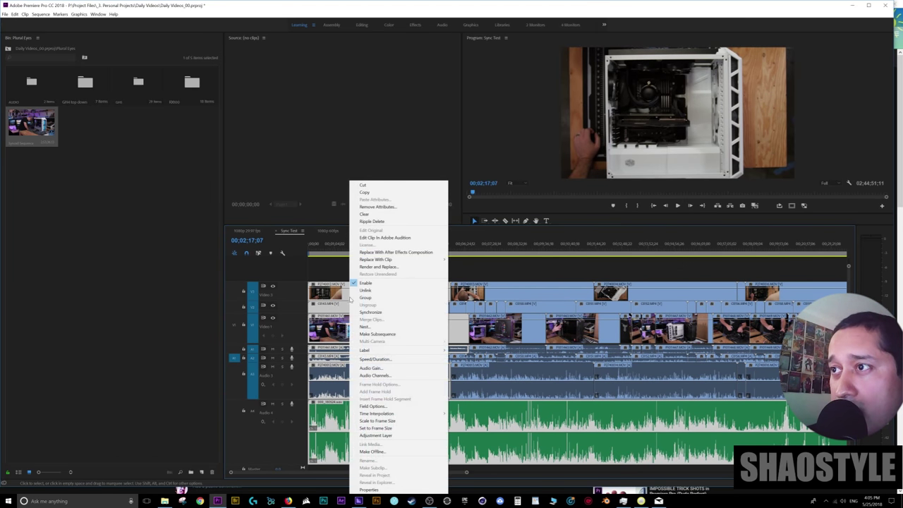
pyautogui.click(387, 313)
pyautogui.moveTo(554, 271); pyautogui.dragTo(509, 328)
pyautogui.rightClick(510, 328)
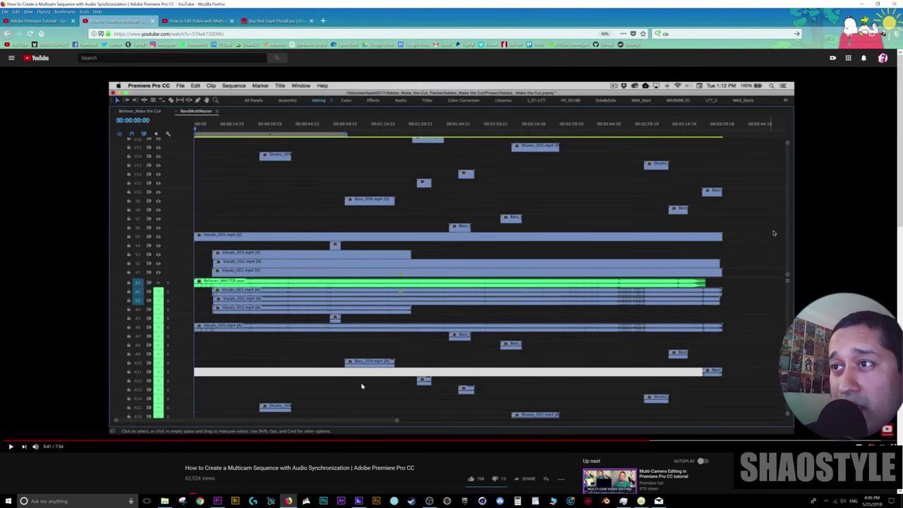
# Step: Review the multicam tutorial from its setup to the finished timeline, stopping at 5:53, then return to Premiere
pyautogui.scroll(-1, 360, 386)
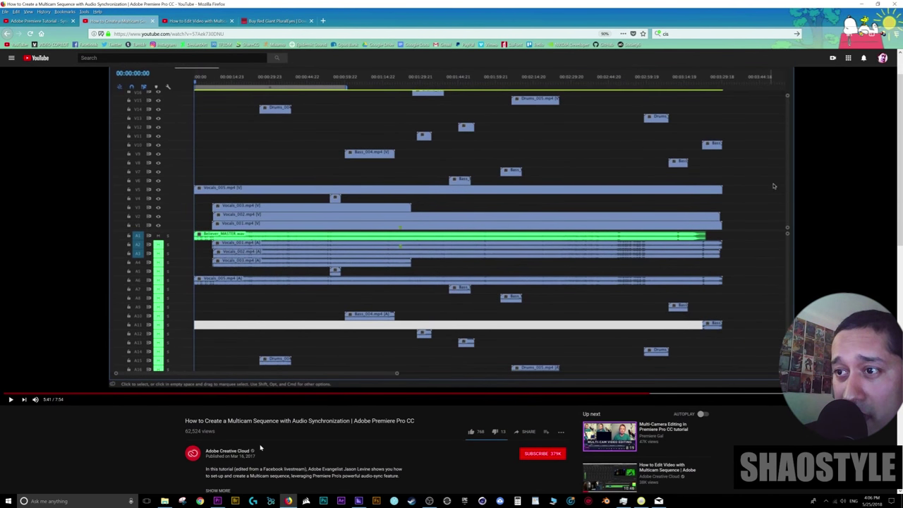
pyautogui.scroll(1, 451, 282)
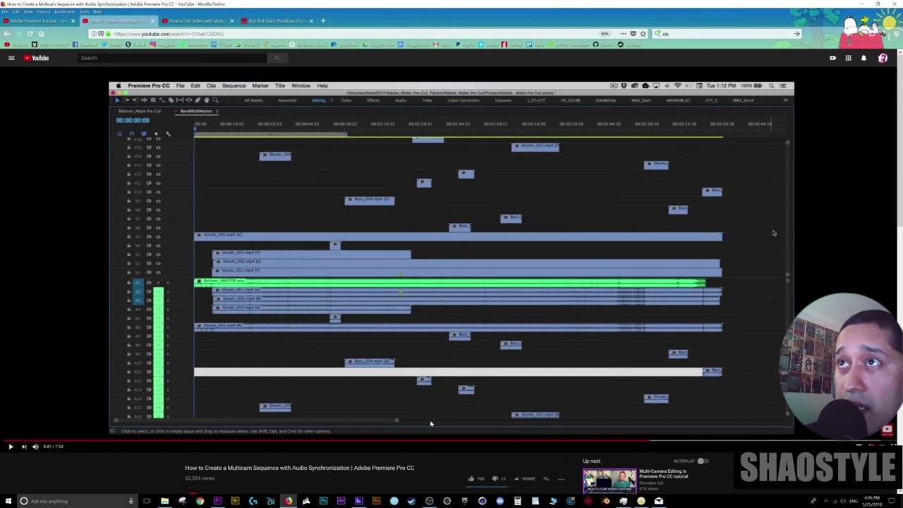
pyautogui.click(120, 442)
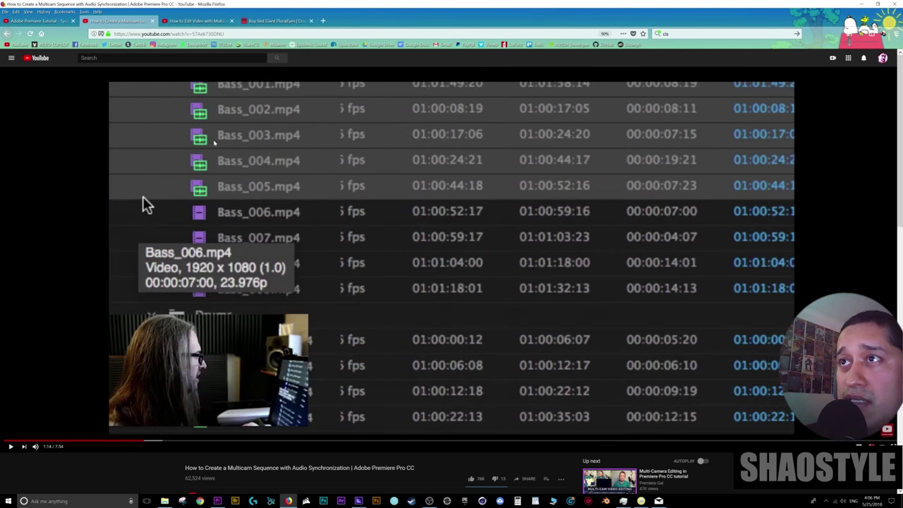
pyautogui.click(245, 443)
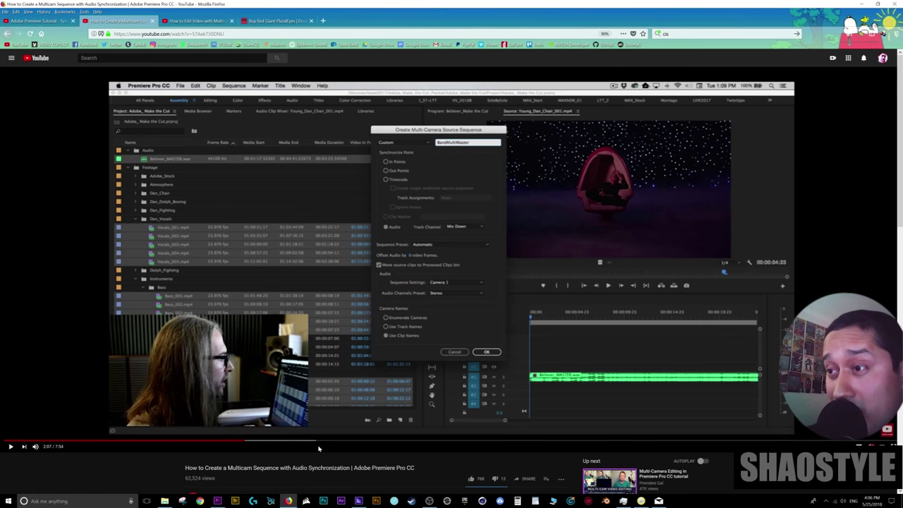
pyautogui.click(429, 441)
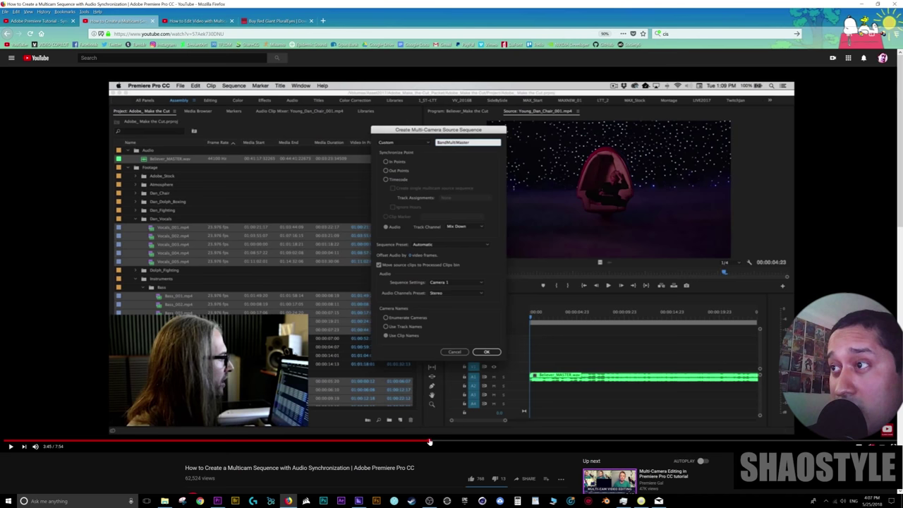
pyautogui.click(692, 442)
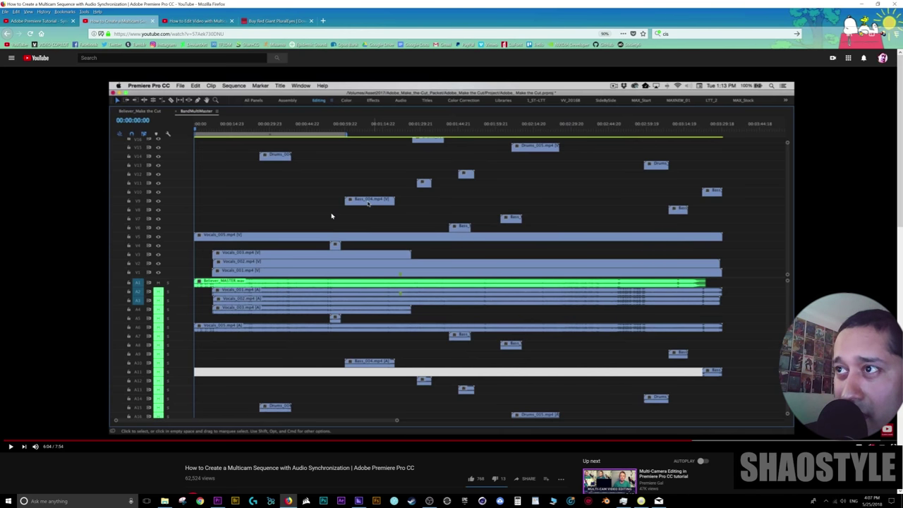
pyautogui.click(671, 442)
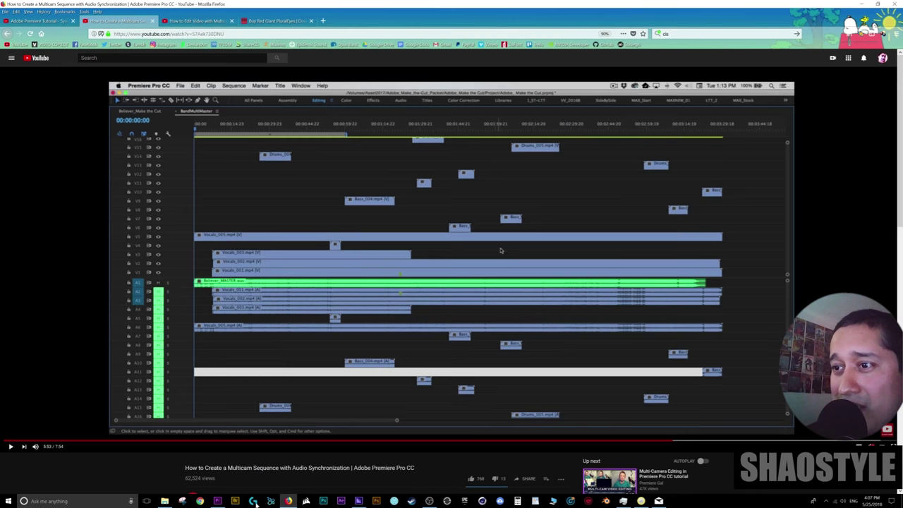
pyautogui.hotkey('alt', 'Tab')
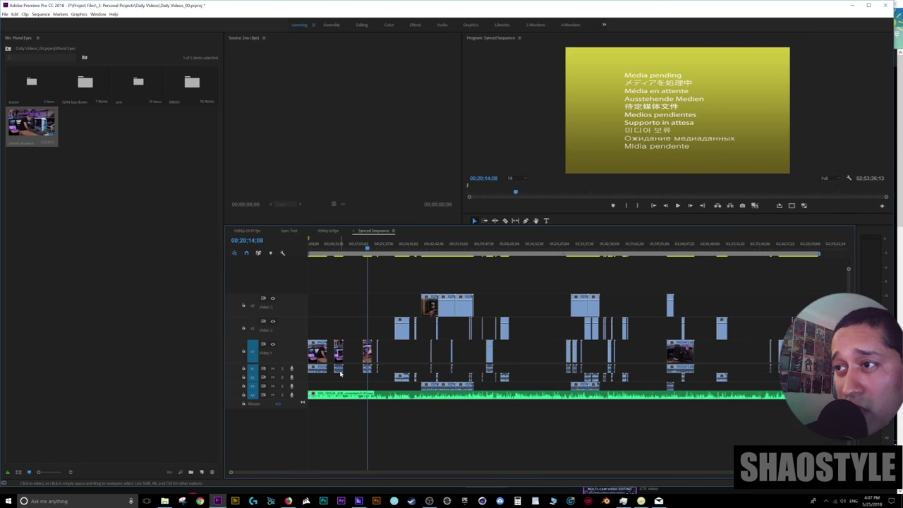
# Step: Switch back to the YouTube multicam tutorial in Firefox
pyautogui.hotkey('alt', 'Tab')
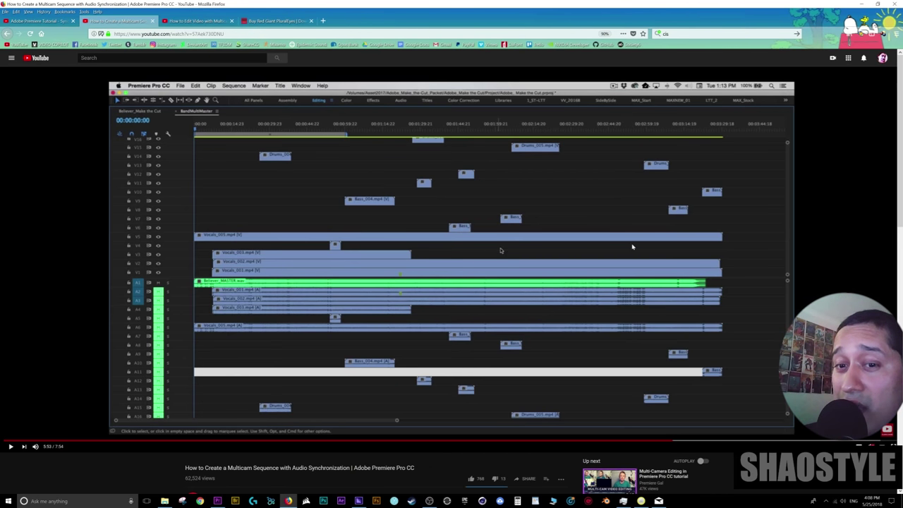
# Step: View the 'How to Edit Video with Multicam Sequence' tutorial at 8:12, then return to Premiere Pro
pyautogui.click(189, 19)
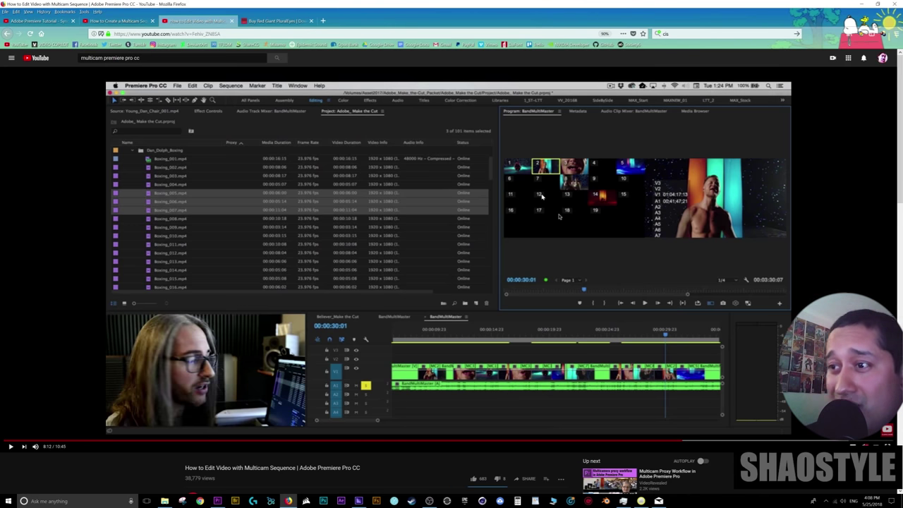
pyautogui.hotkey('alt', 'Tab')
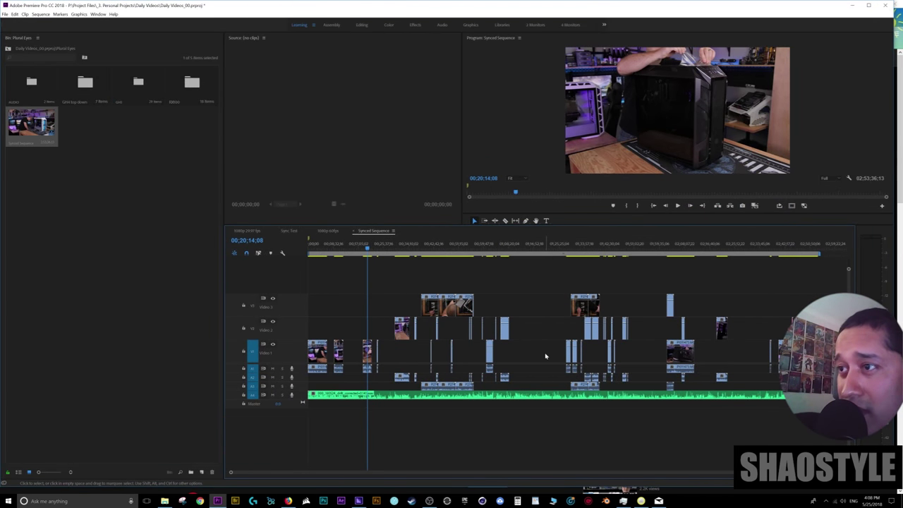